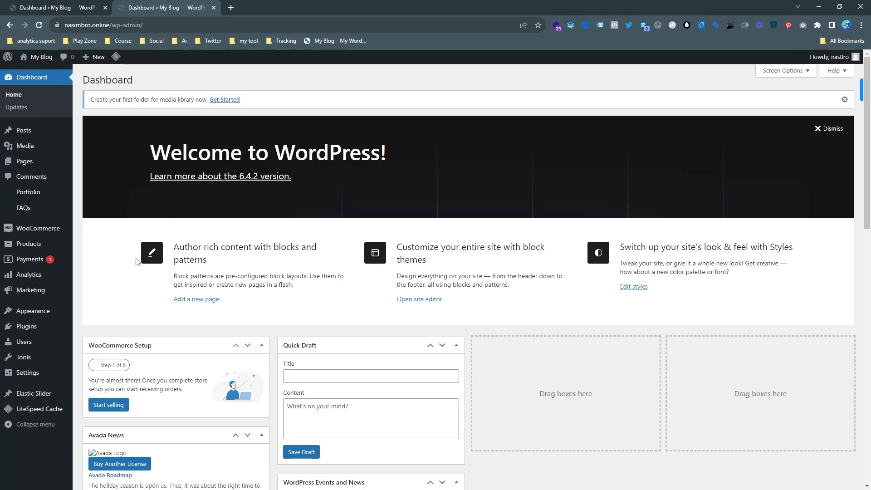
Open the site's installed themes and start adding a new theme
mouse_move(44, 319)
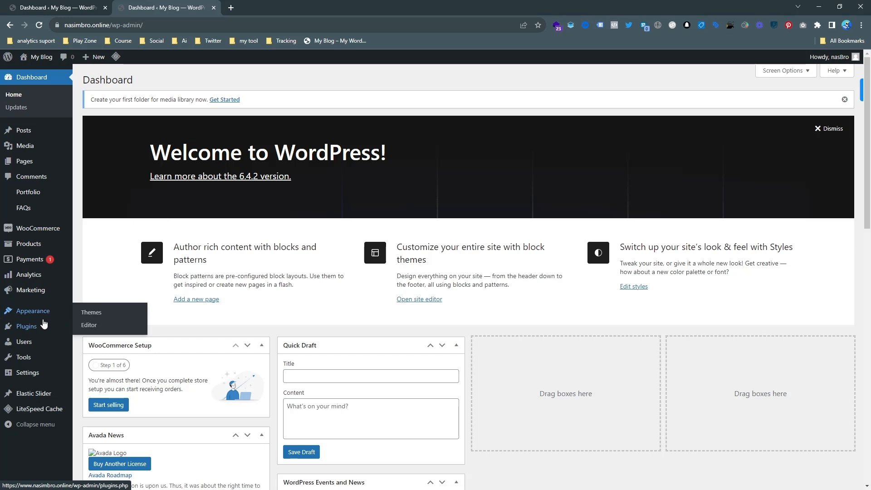
drag(38, 327, 50, 316)
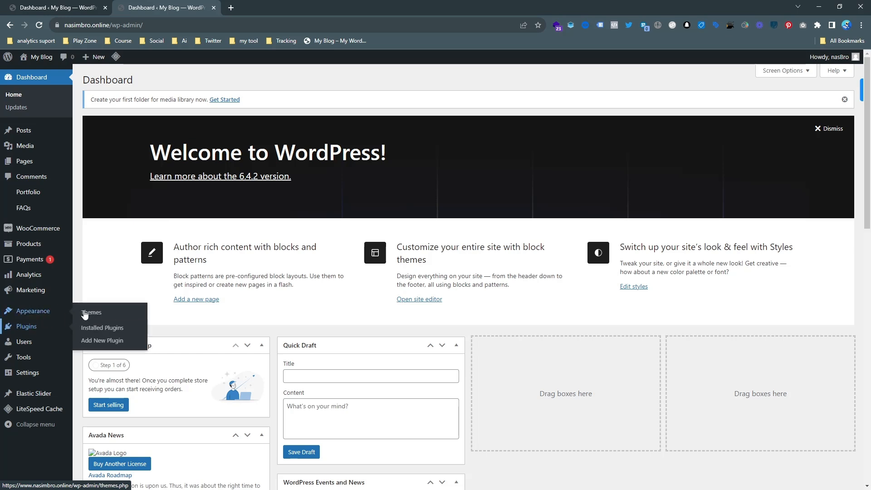
click(41, 312)
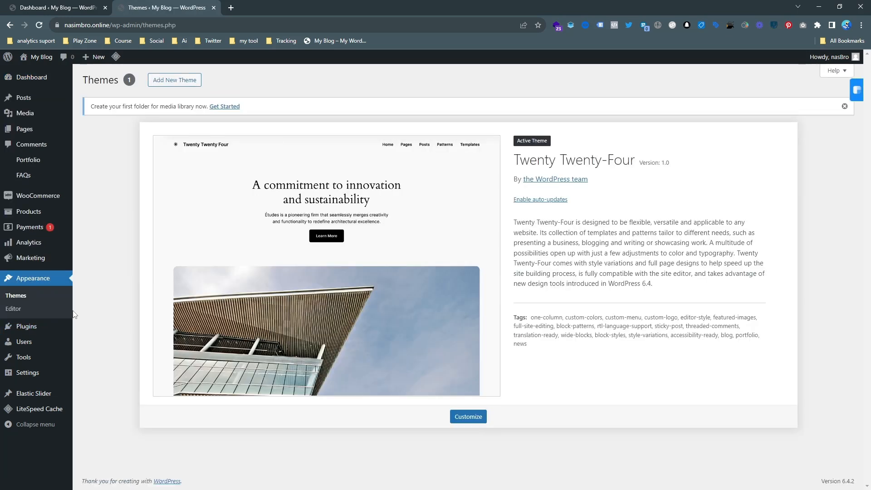
click(169, 87)
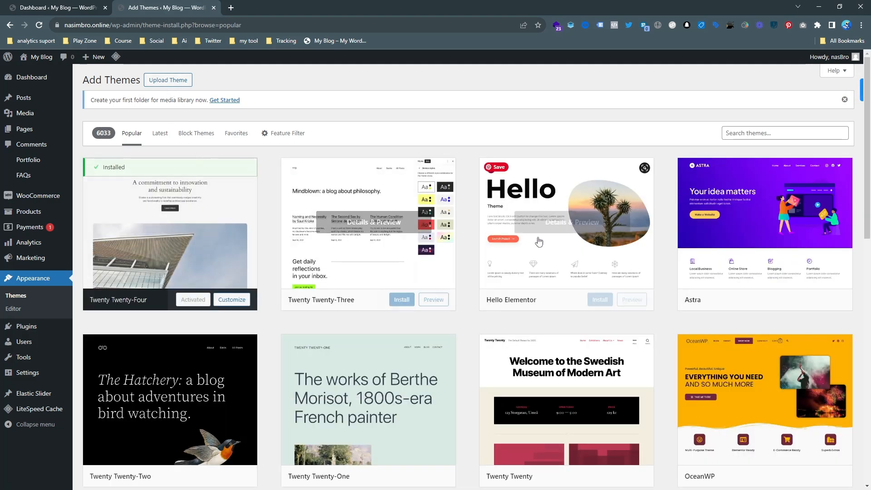
Search the theme directory for "woocommerce"
scroll(548, 241, down, 5)
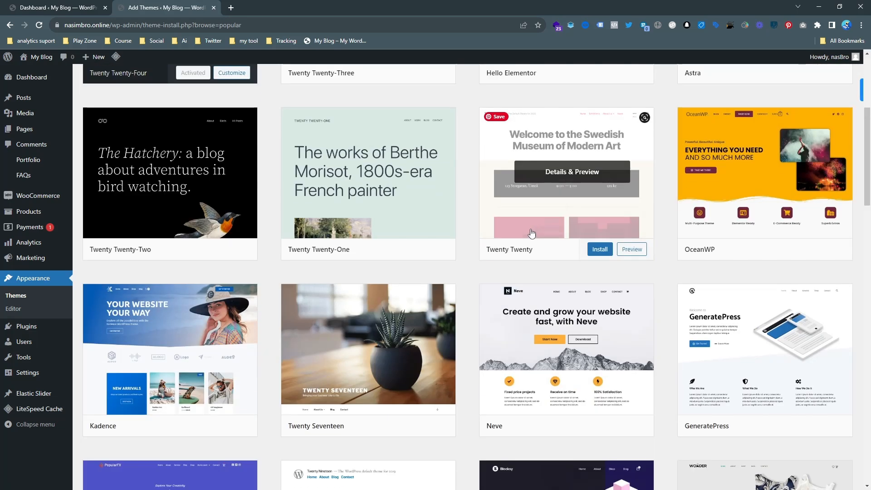
scroll(547, 240, up, 5)
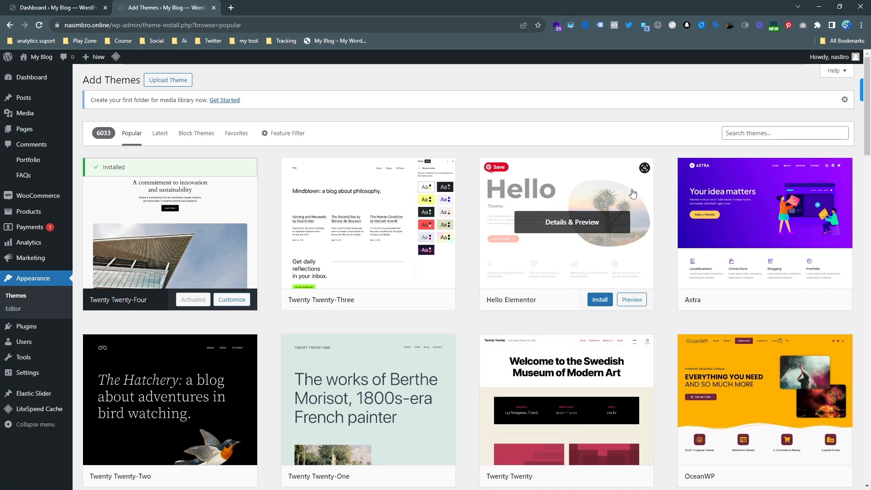
click(771, 133)
text(woocommerce)
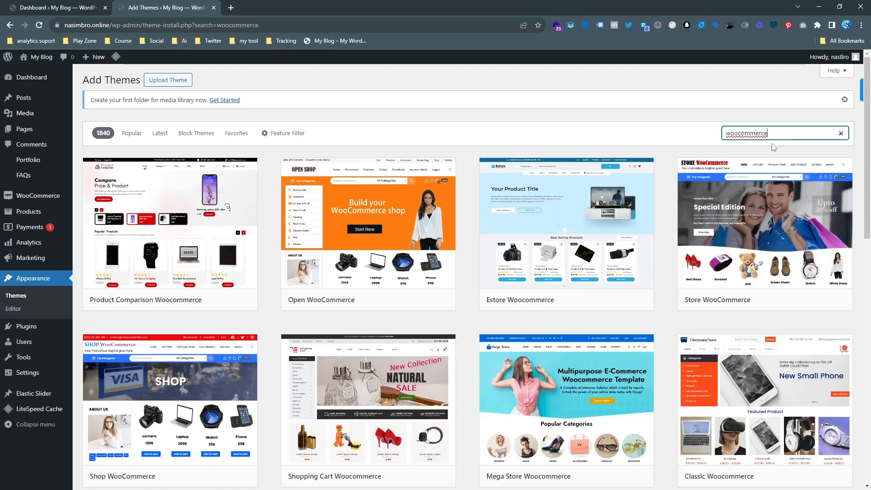
Preview the Product Comparison Woocommerce theme, look through its demo page and close the preview
click(177, 221)
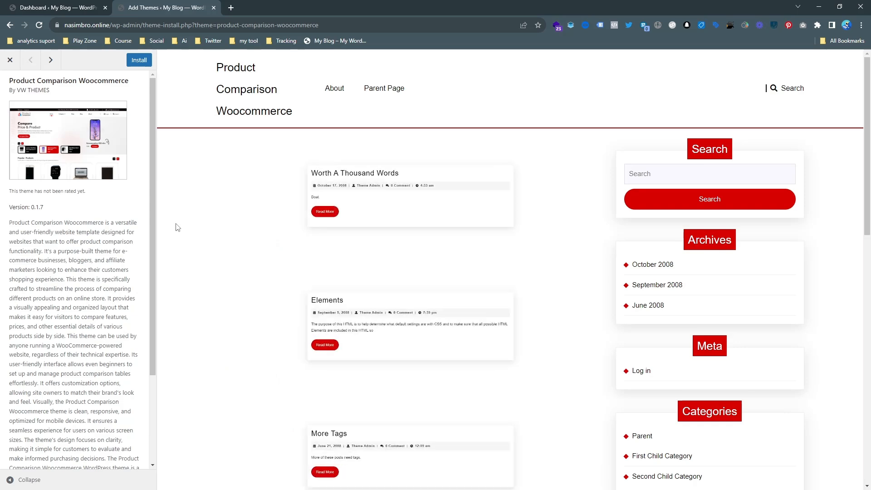
scroll(350, 278, down, 10)
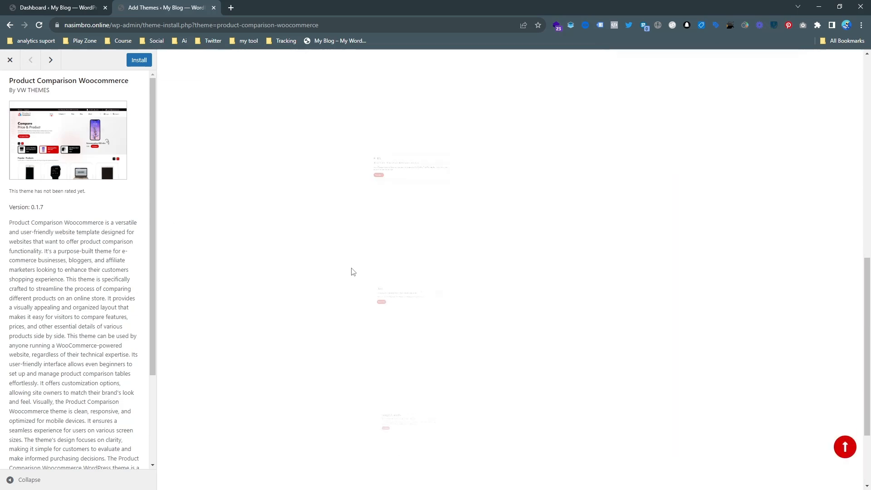
scroll(350, 272, up, 10)
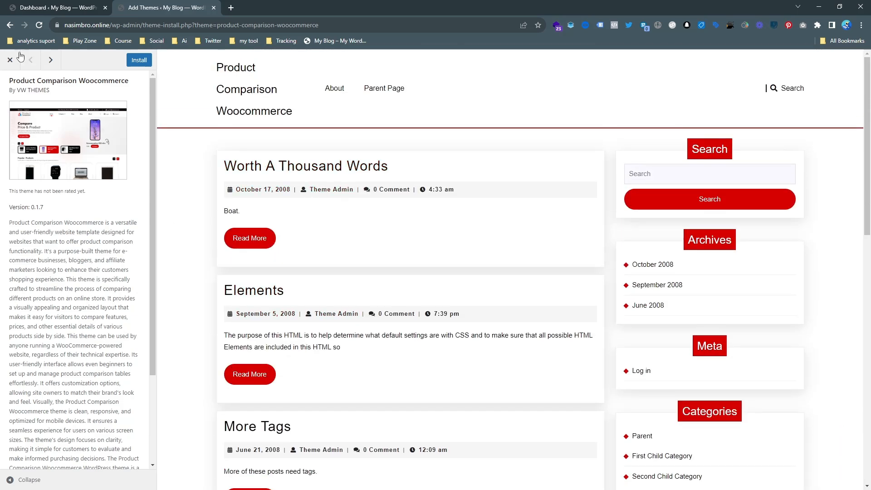
click(10, 59)
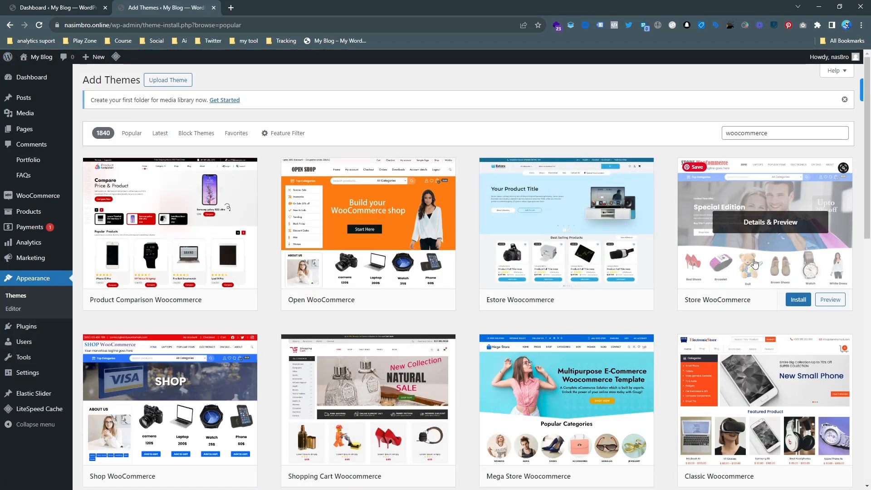
Browse the WooCommerce theme search results to examine the available free store designs
scroll(375, 346, down, 5)
scroll(569, 325, down, 1)
scroll(569, 325, down, 3)
scroll(565, 313, down, 3)
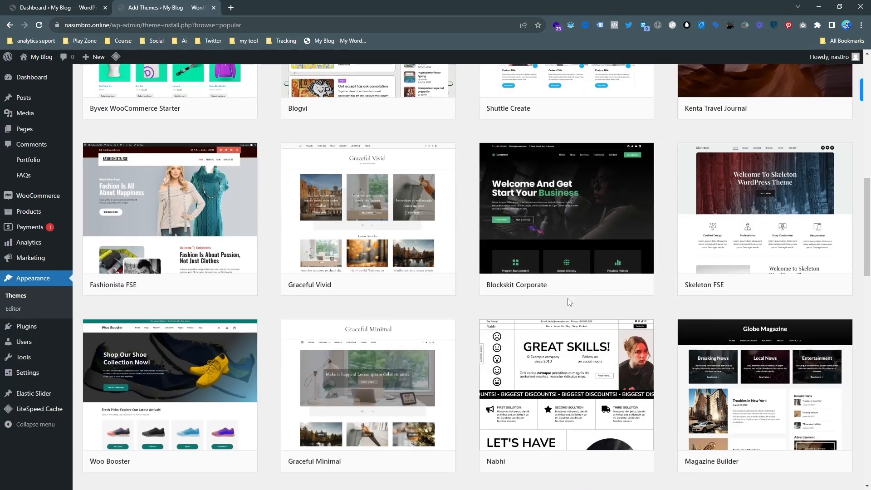
scroll(569, 302, down, 4)
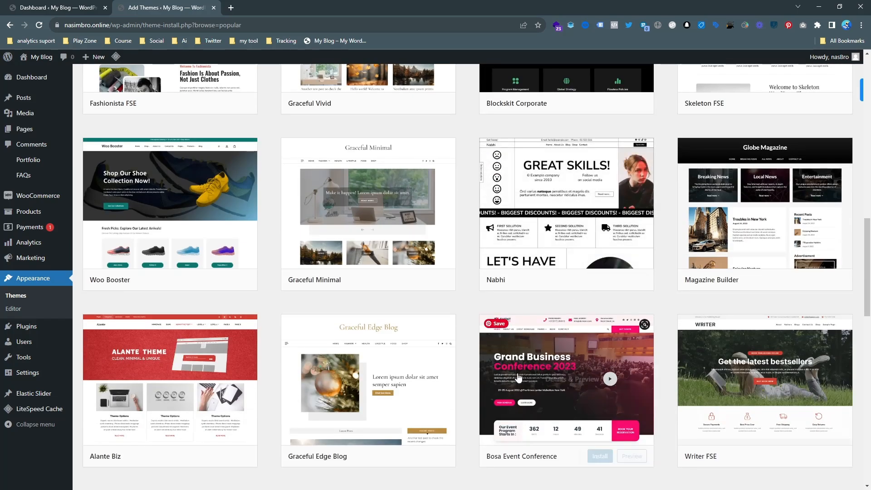
scroll(508, 390, down, 4)
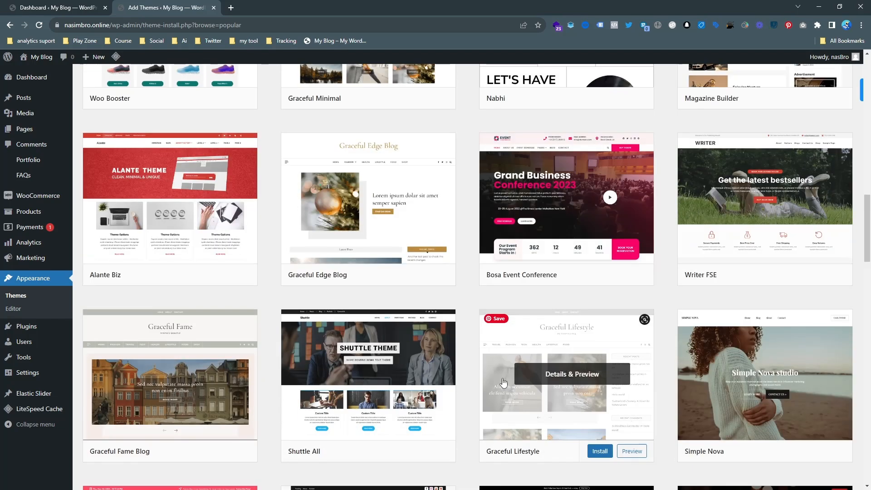
scroll(504, 381, down, 6)
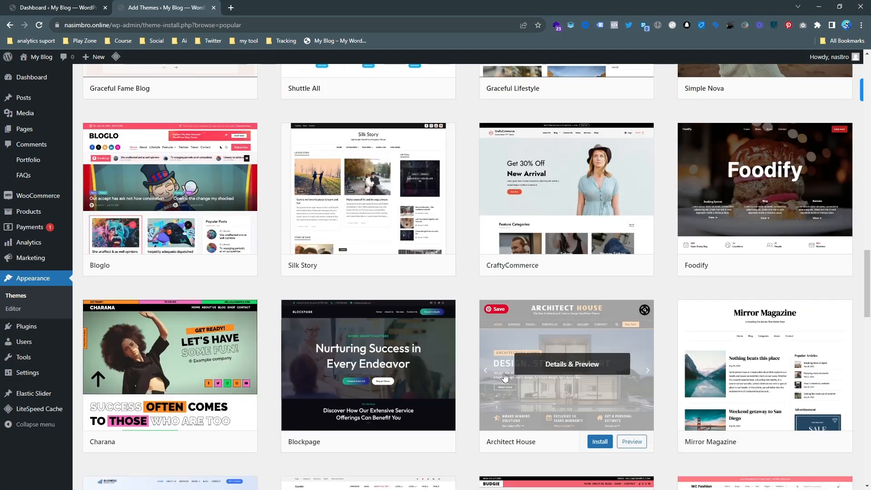
scroll(505, 378, down, 6)
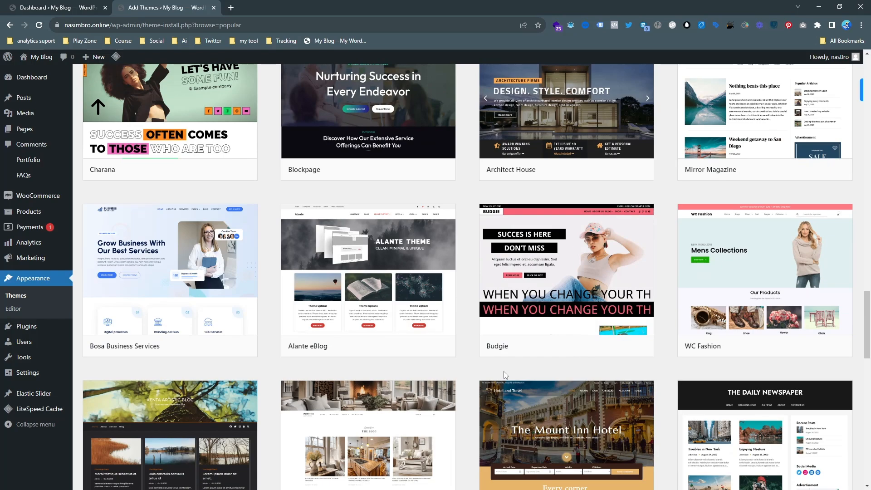
scroll(505, 375, up, 20)
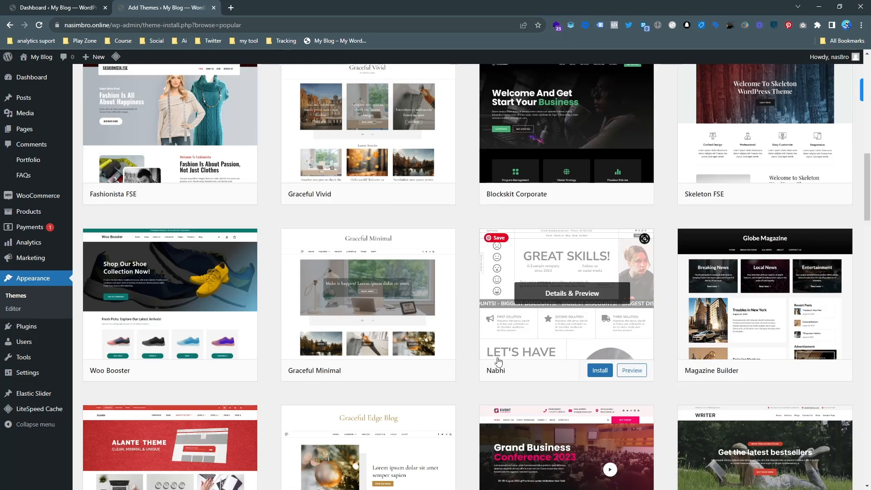
scroll(499, 361, up, 12)
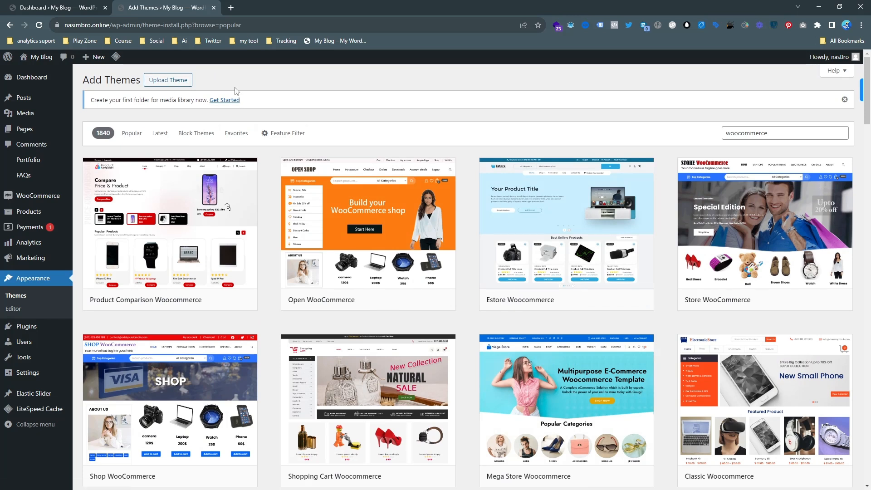
Upload the ThemeForest WoodMart WooCommerce theme zip from the Downloads folder and install it
click(167, 81)
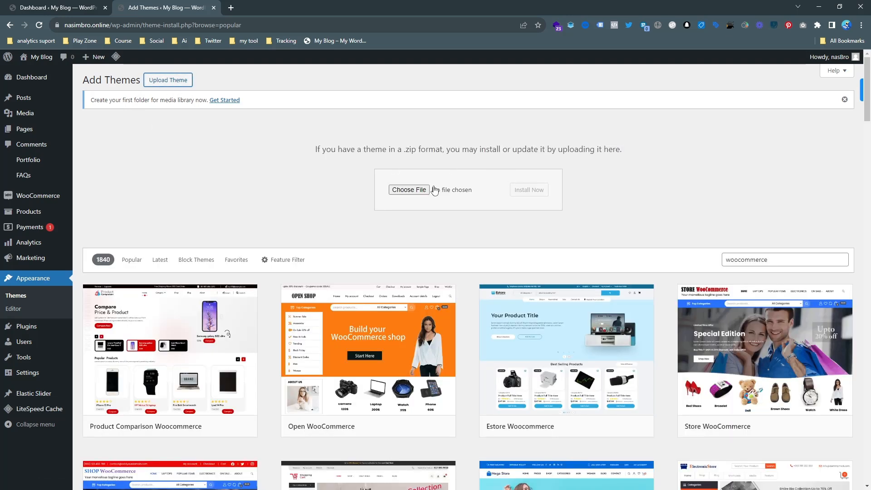
click(409, 190)
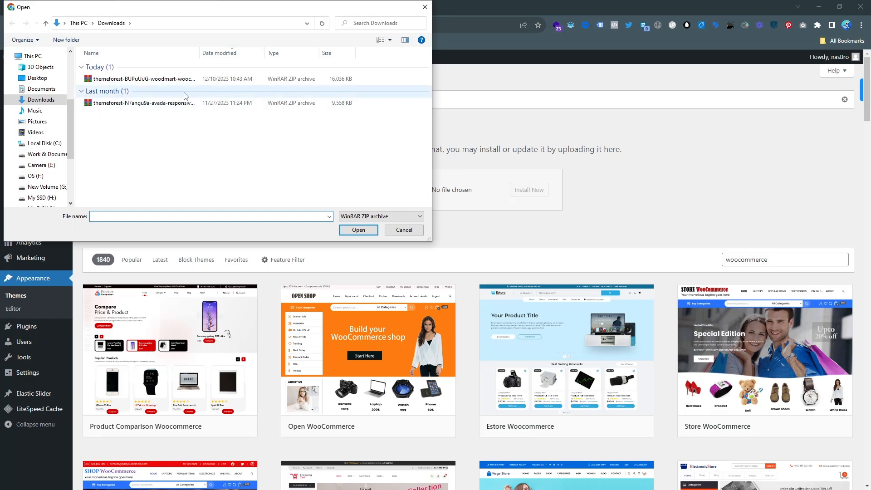
double_click(191, 79)
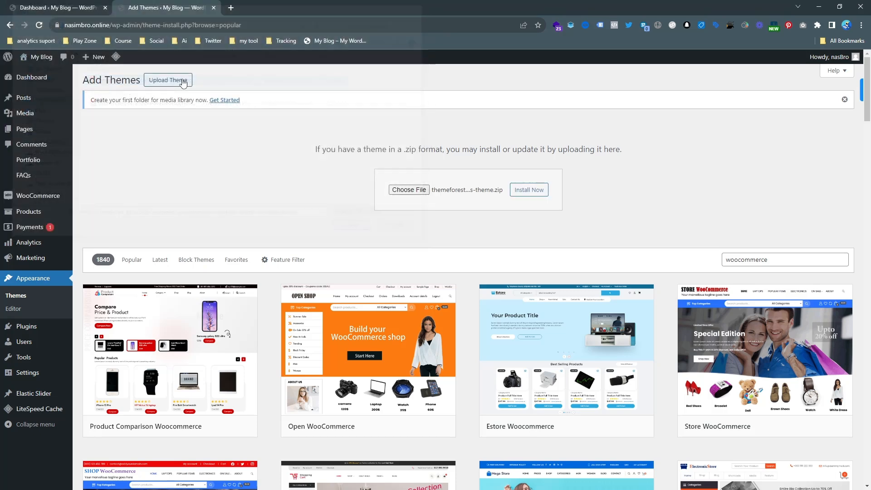
click(531, 190)
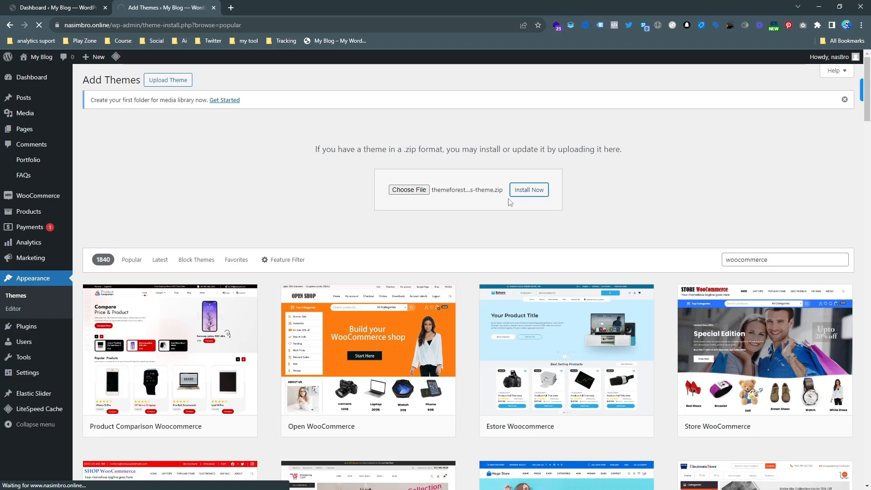
mouse_move(423, 329)
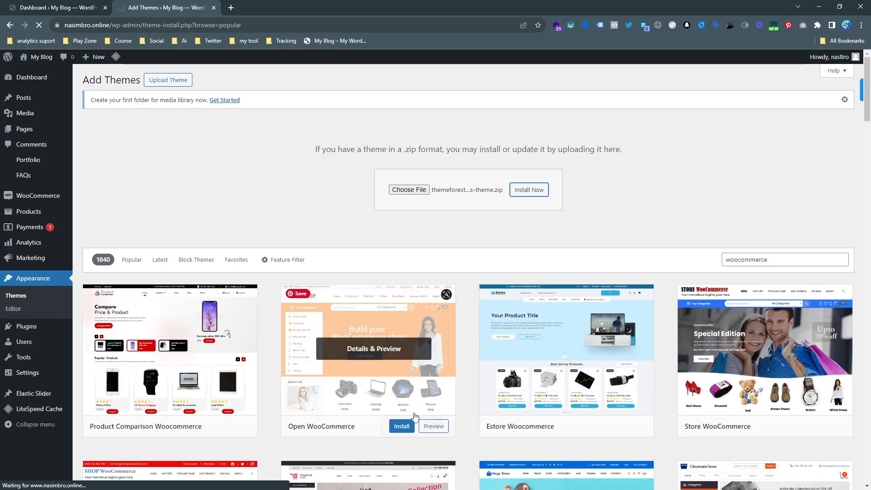
click(405, 431)
scroll(545, 371, down, 2)
scroll(545, 370, down, 1)
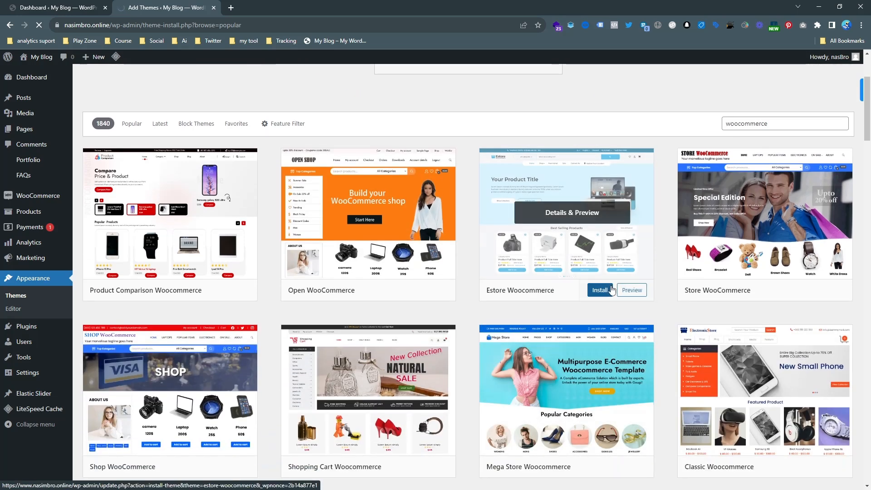
mouse_move(754, 295)
mouse_move(768, 427)
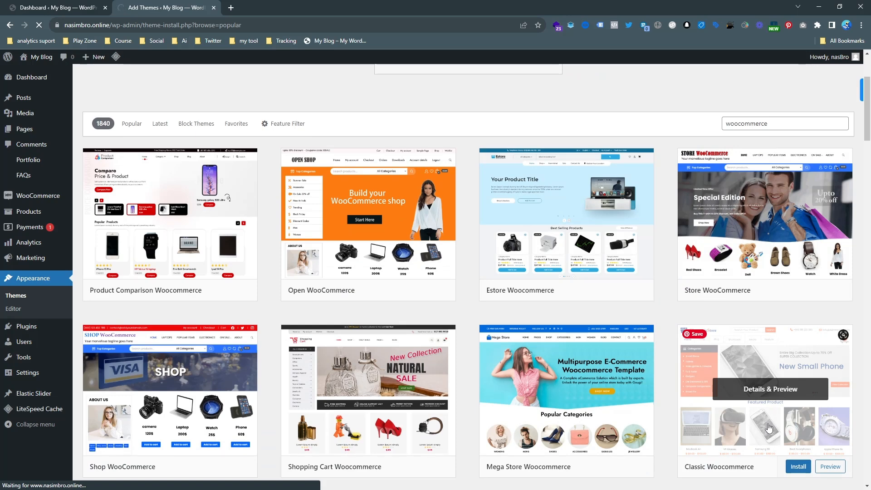
scroll(472, 376, up, 3)
mouse_move(376, 322)
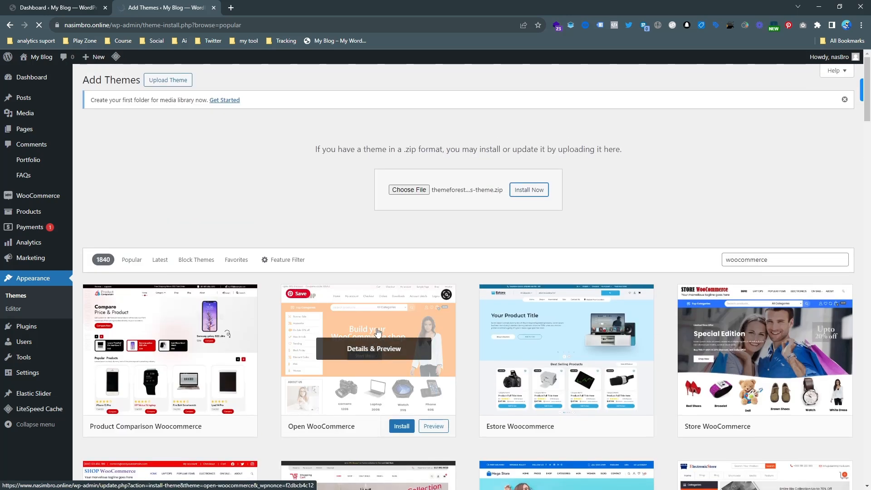
scroll(252, 295, down, 5)
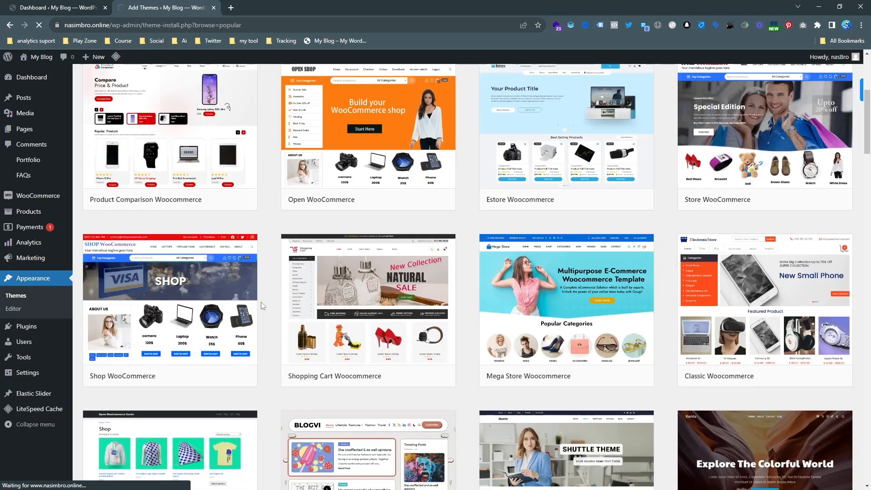
scroll(709, 393, down, 5)
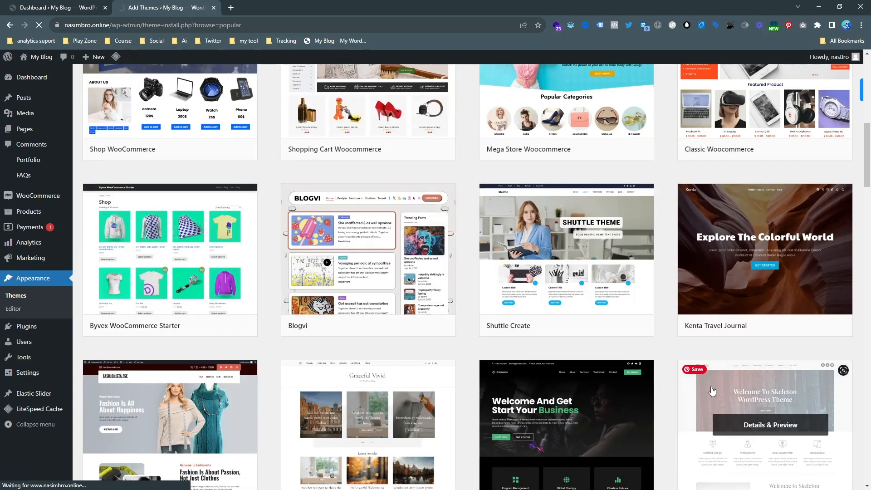
scroll(710, 390, down, 5)
scroll(705, 385, down, 8)
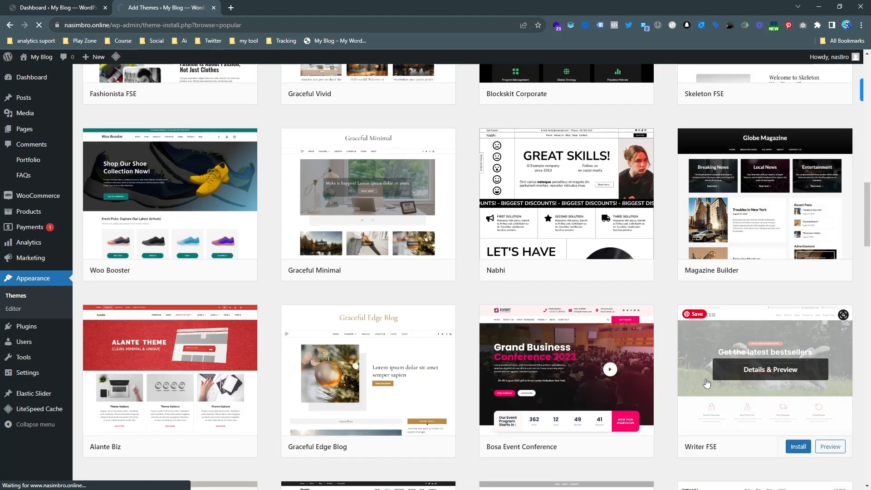
scroll(701, 381, down, 1)
scroll(697, 380, down, 4)
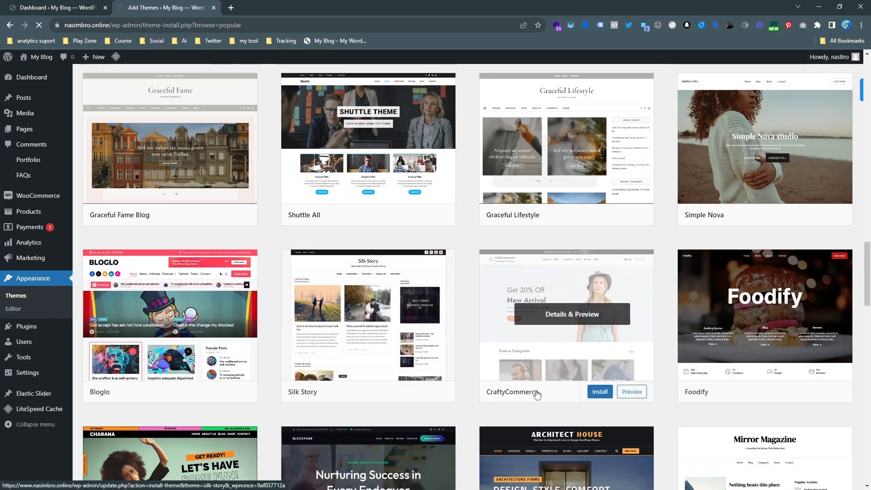
scroll(526, 393, down, 6)
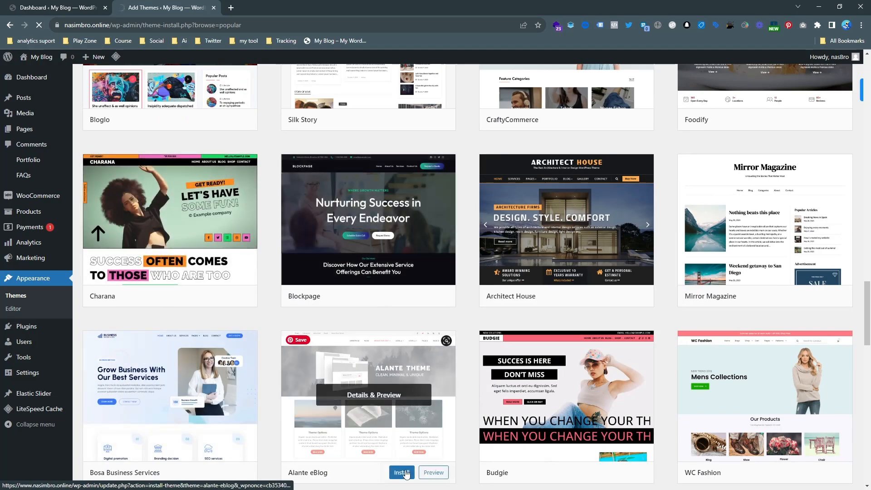
scroll(362, 397, down, 5)
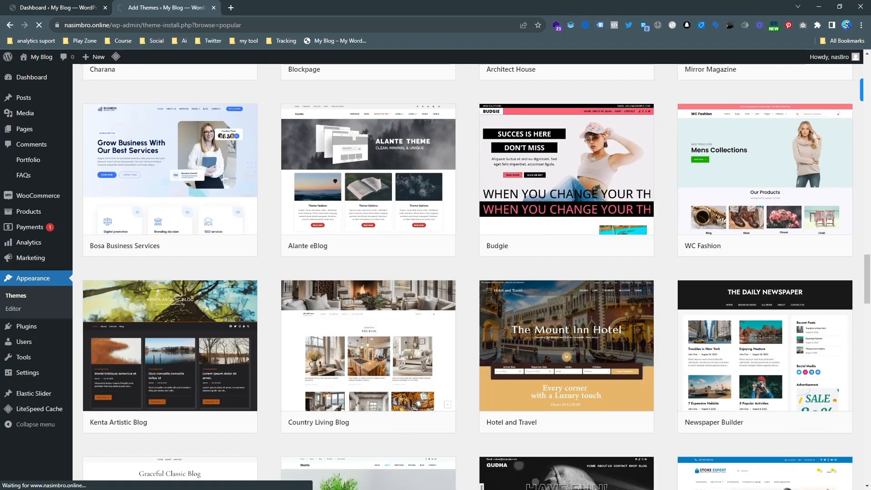
drag(867, 278, 861, 124)
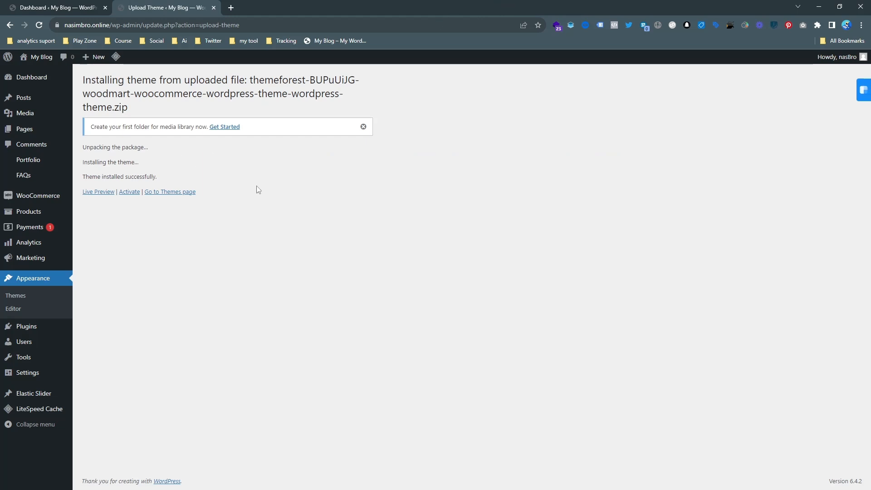
Activate the uploaded WoodMart theme and skip its setup wizard
click(129, 192)
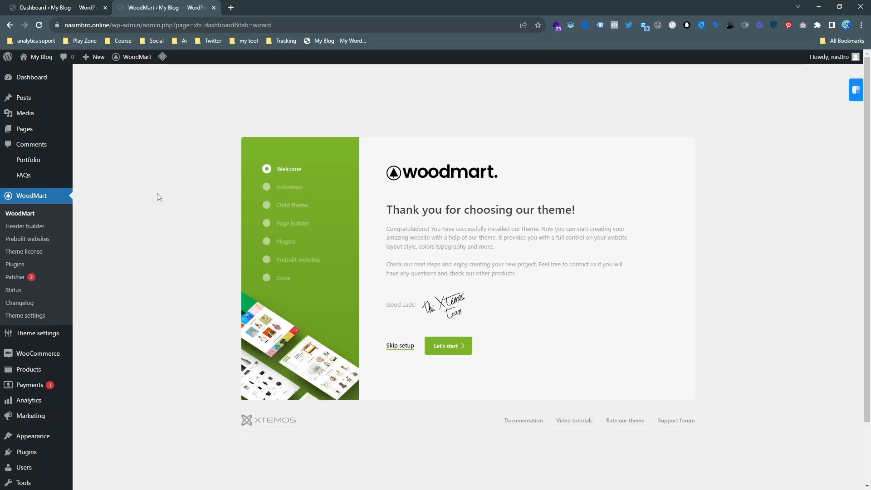
click(400, 346)
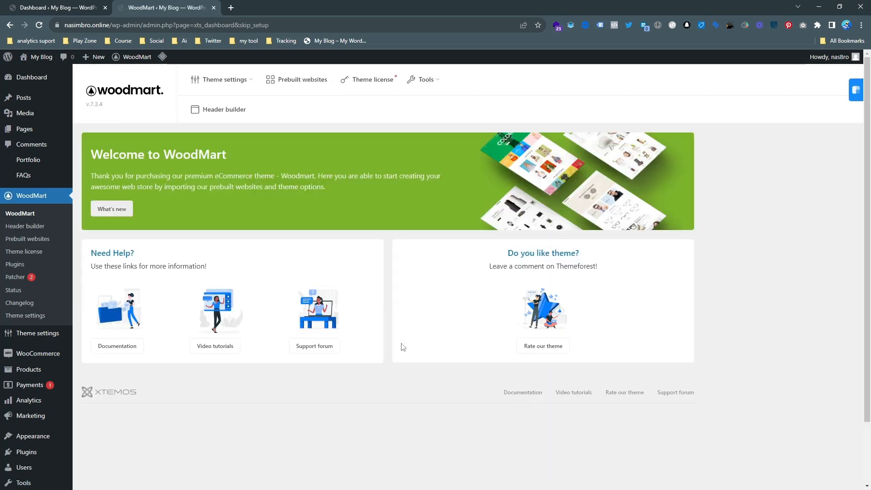
Look at the theme license page with its empty purchase code field, then return to the WoodMart welcome page
mouse_move(41, 58)
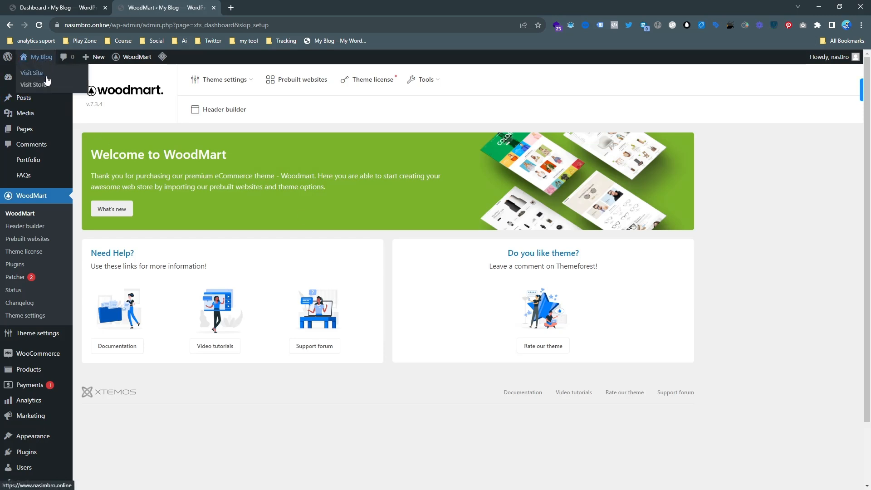
click(365, 80)
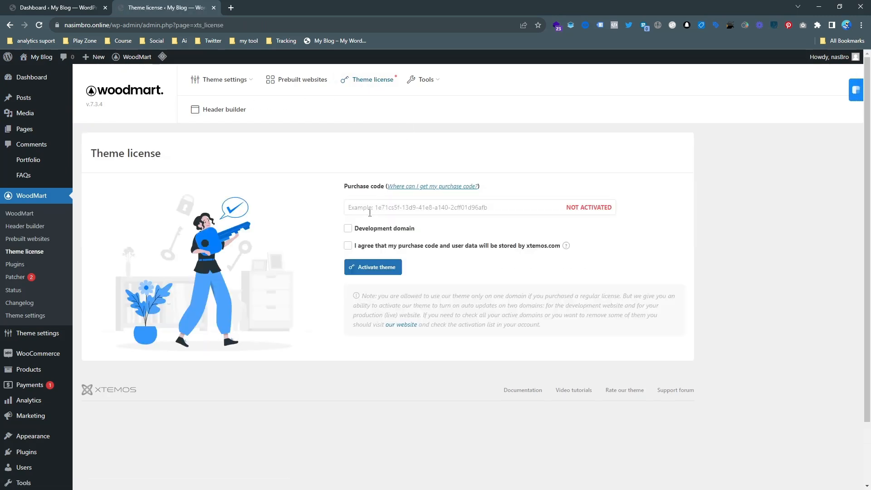
click(419, 208)
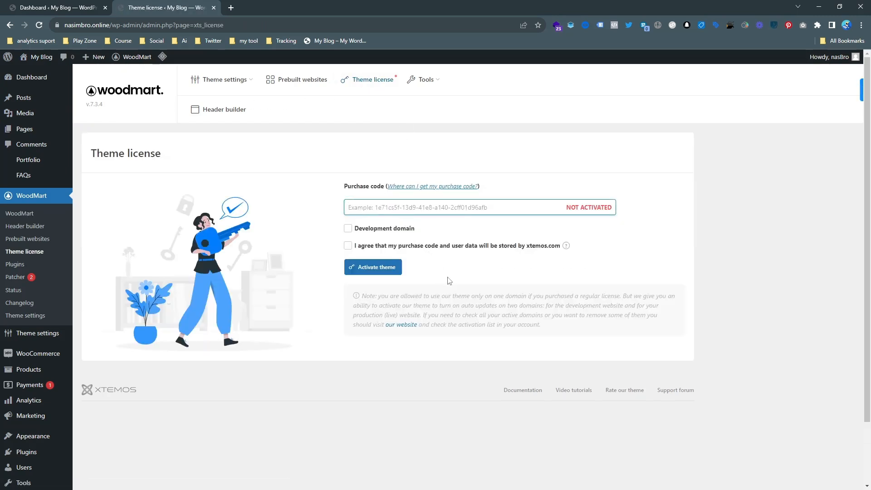
mouse_move(150, 57)
right_click(355, 208)
click(123, 99)
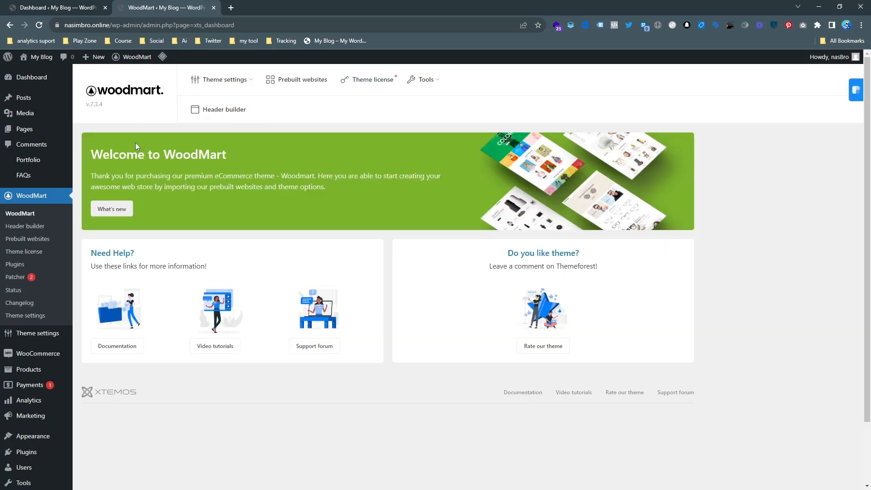
Open the prebuilt websites page, and check the site's front page in a separate browser tab
click(298, 91)
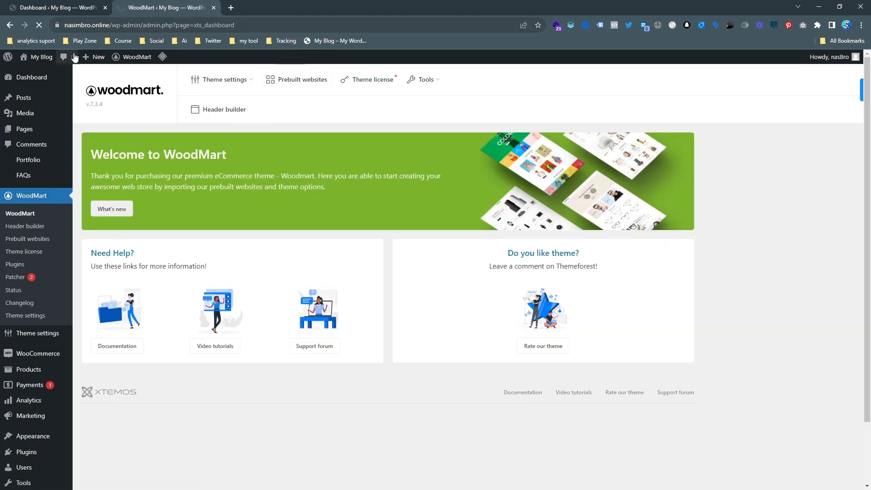
mouse_move(39, 80)
middle_click(41, 73)
click(277, 7)
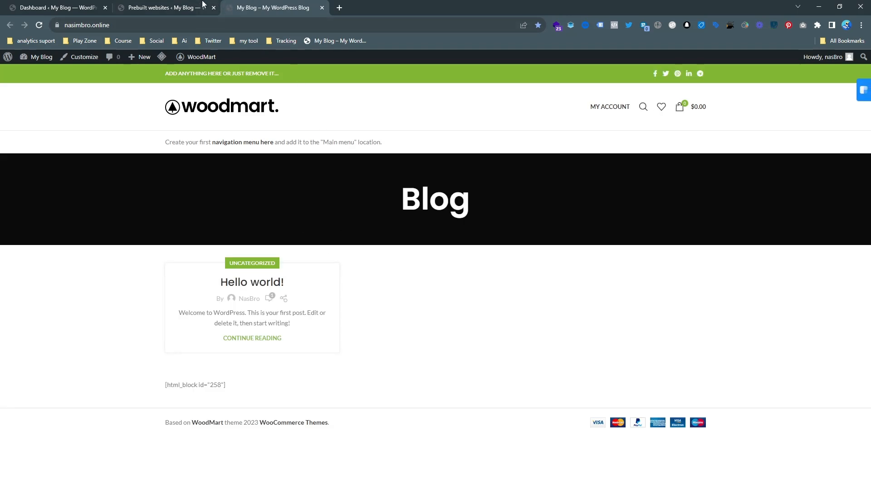
click(153, 7)
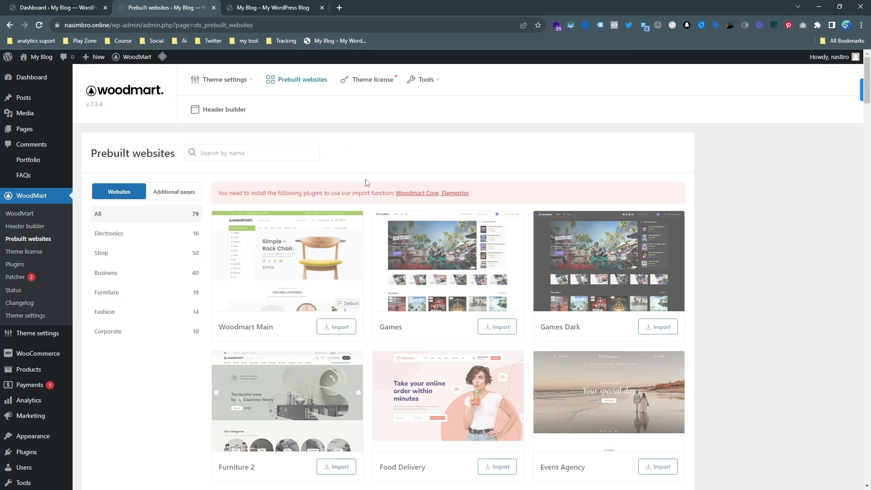
Apply all available WoodMart patches and confirm their download
click(46, 281)
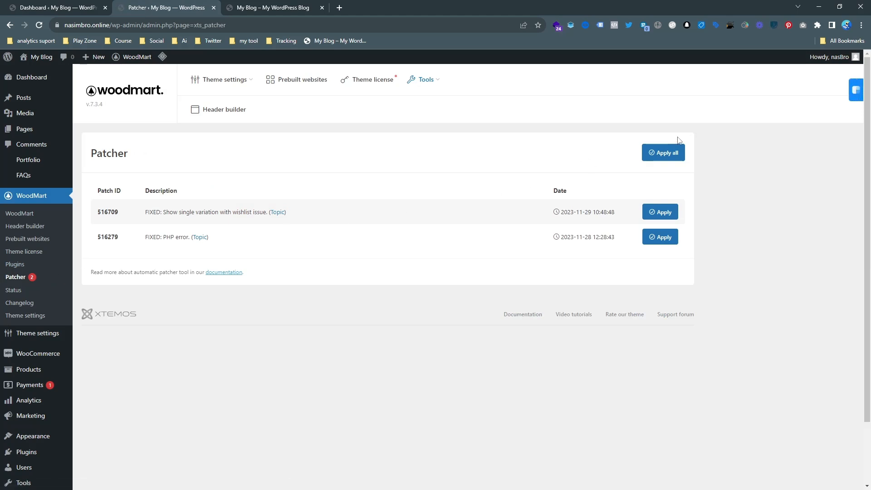
click(675, 154)
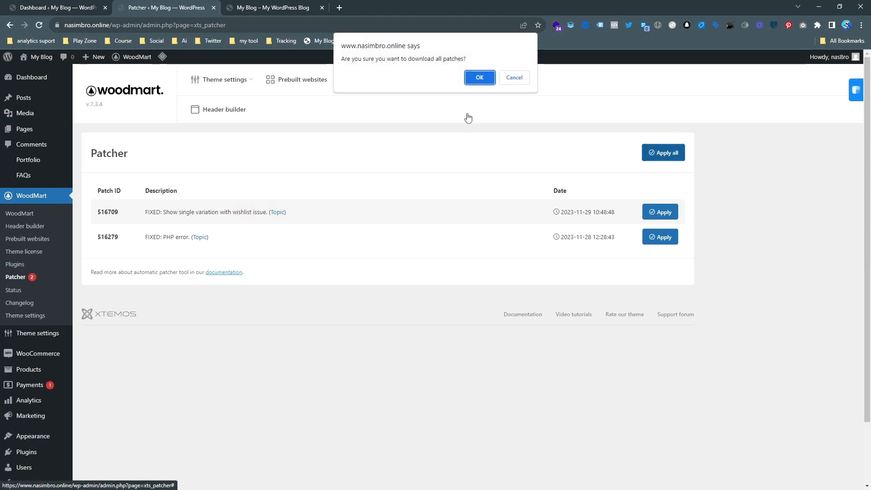
click(480, 79)
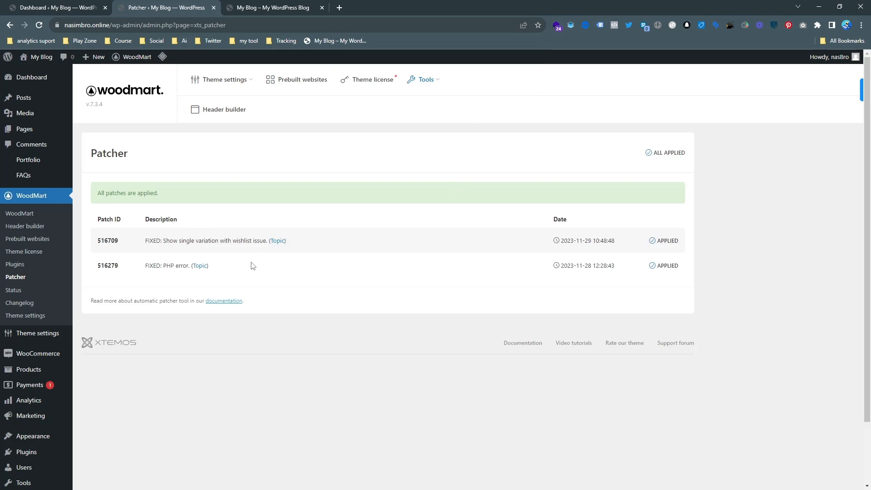
Install the Elementor, Woodmart Core and Contact Form 7 plugins from the WoodMart theme plugins page
click(45, 269)
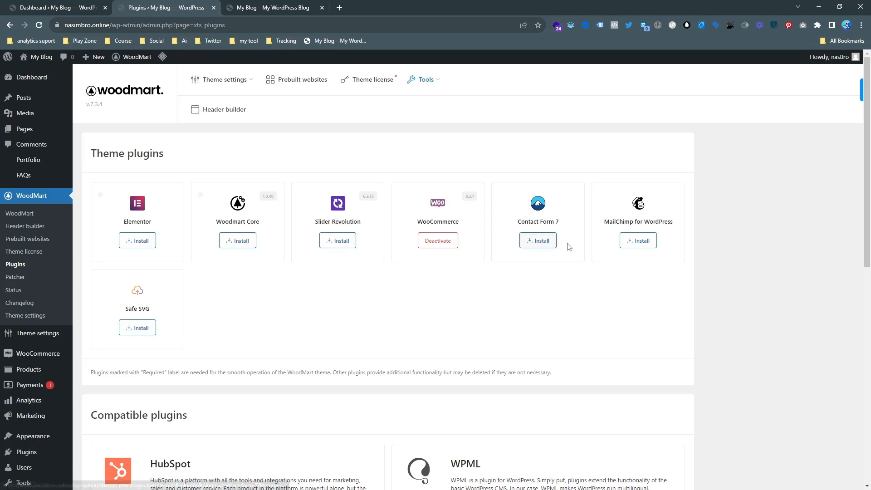
click(140, 242)
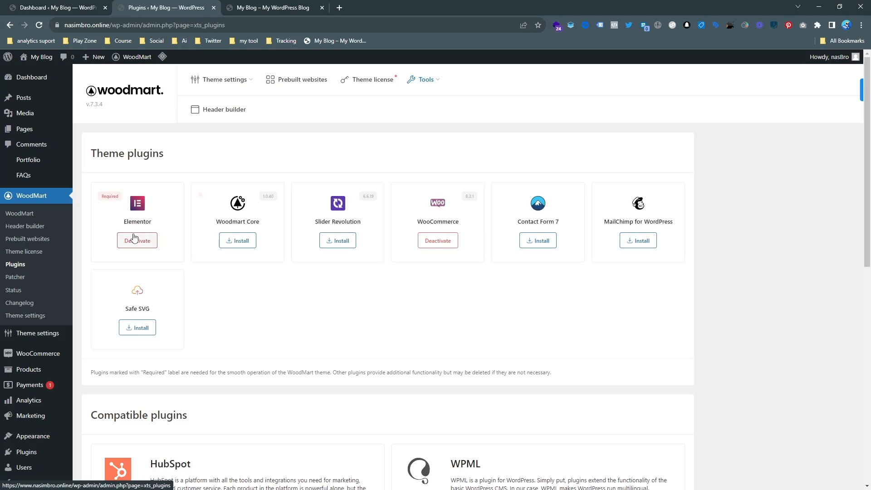
click(241, 244)
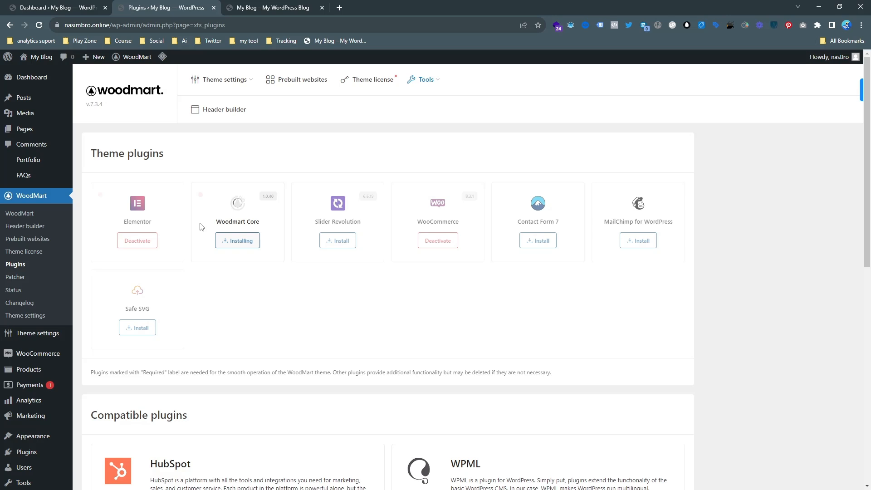
click(540, 242)
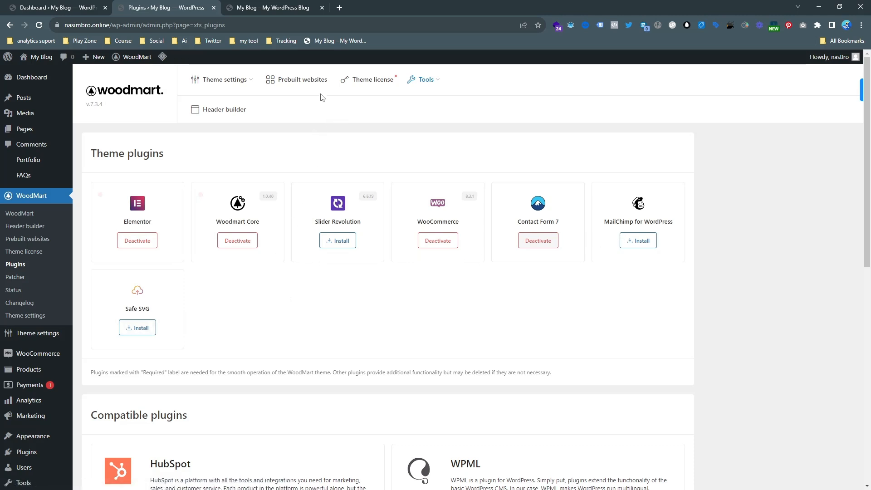
Reload the site's front page in its own tab and return to the theme plugins page
click(267, 12)
click(164, 7)
click(295, 7)
click(39, 25)
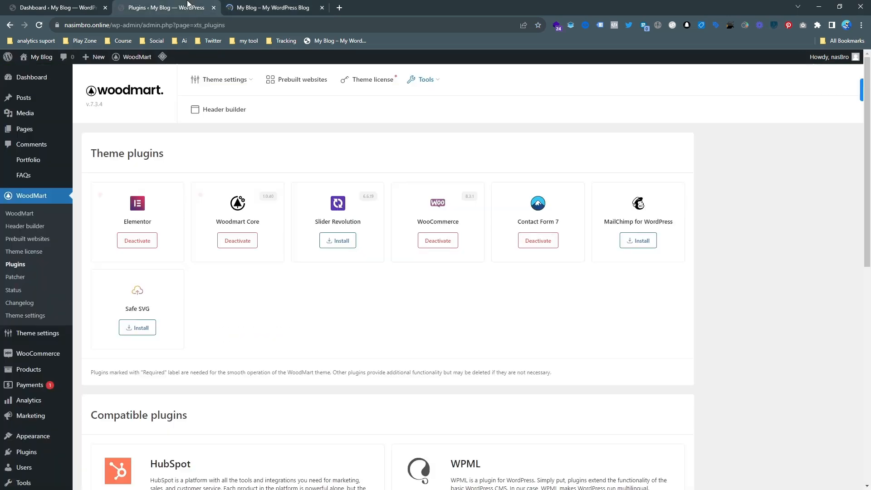
key(ctrl+shift+Tab)
Browse the prebuilt websites and import the Woodmart Main design
click(294, 81)
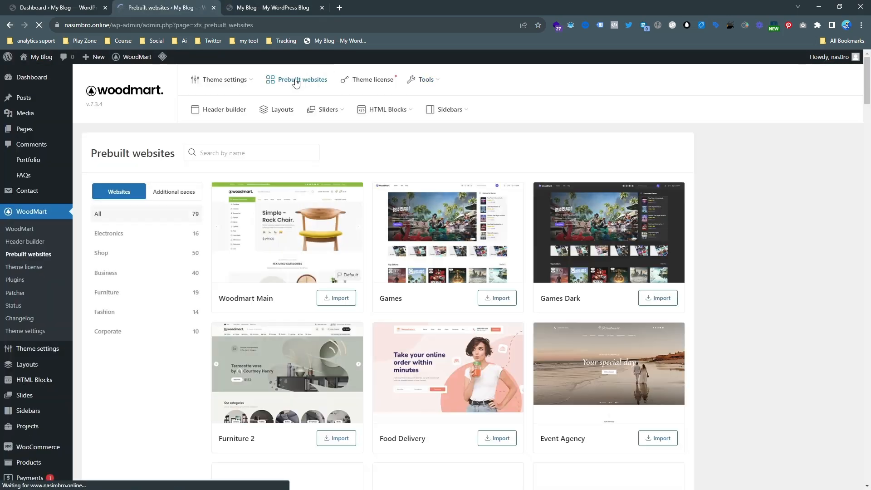
mouse_move(327, 109)
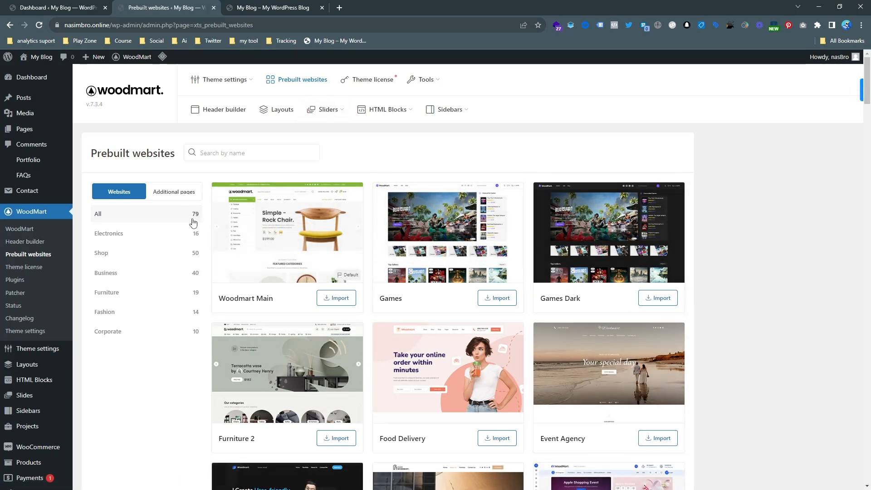
scroll(266, 224, down, 9)
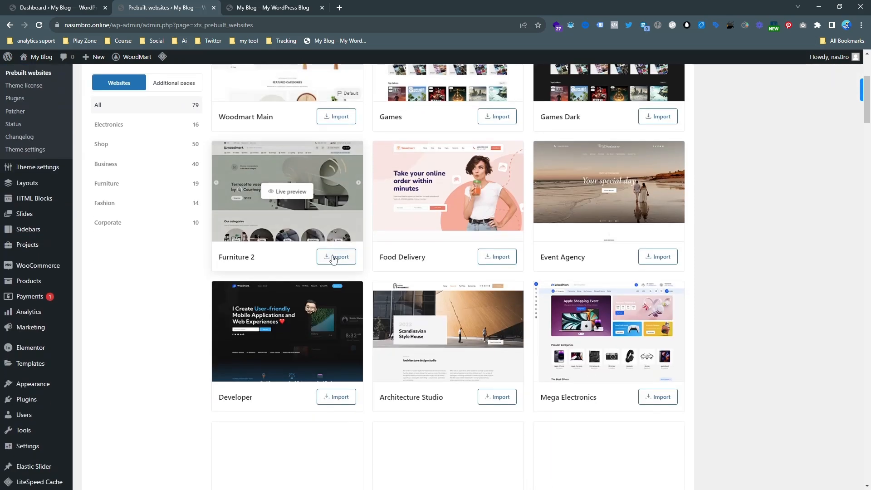
scroll(418, 271, down, 11)
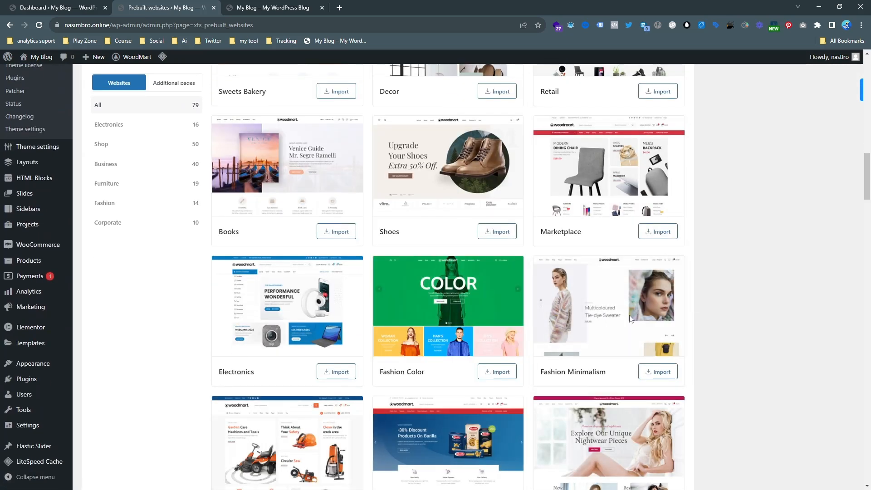
scroll(682, 313, down, 3)
scroll(726, 320, down, 4)
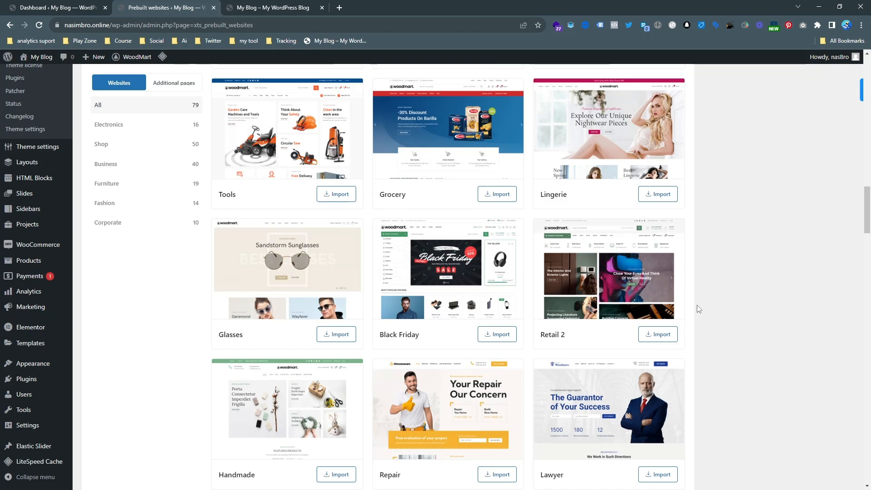
scroll(699, 308, up, 15)
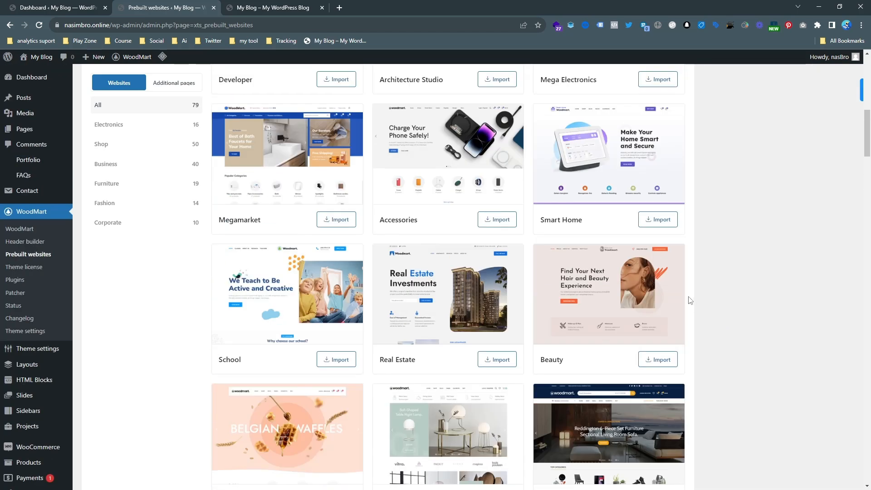
scroll(688, 300, up, 5)
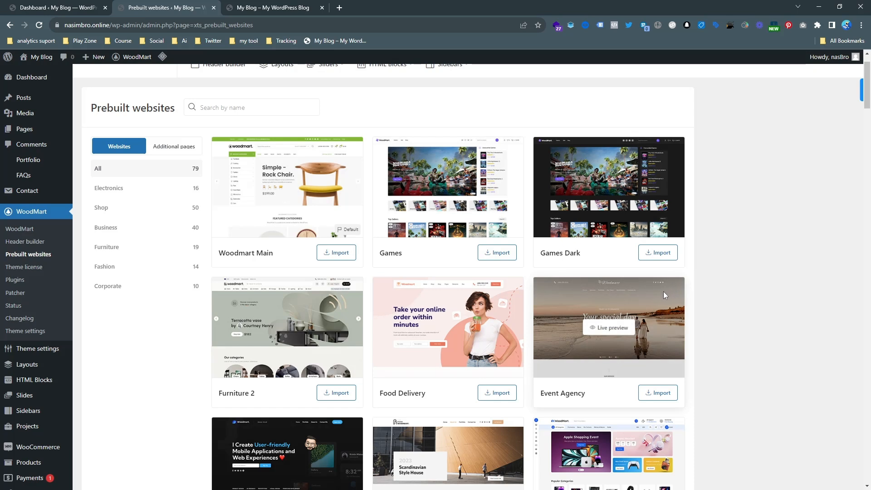
click(334, 257)
click(477, 99)
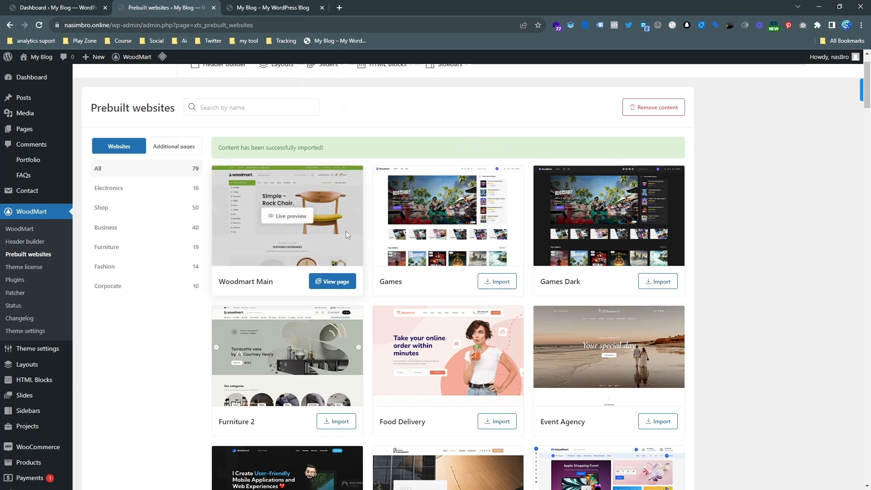
View the imported store's home page, dismiss the sign-up popup and examine its categories, navigation and product listings
click(331, 282)
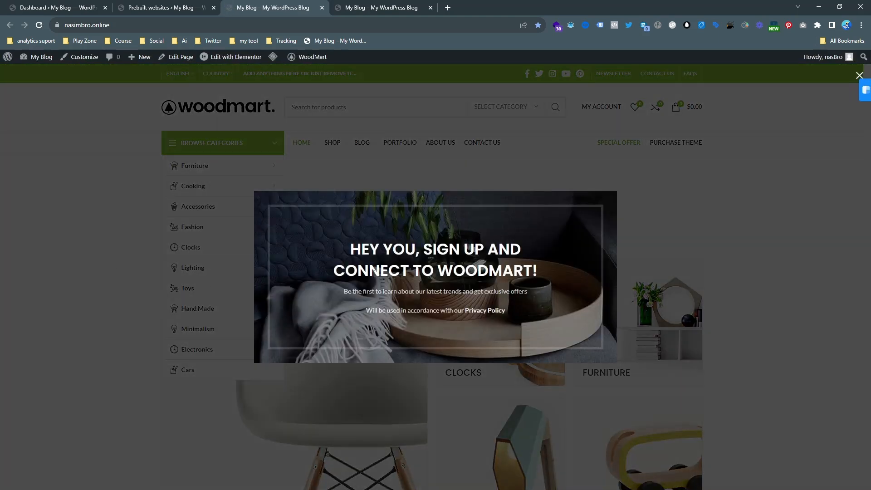
click(859, 75)
scroll(456, 179, down, 7)
scroll(456, 179, down, 10)
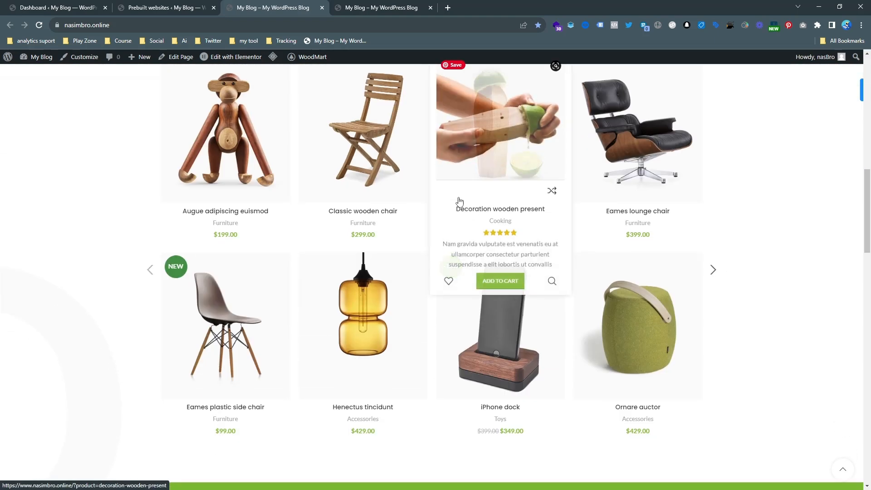
drag(867, 249, 816, 84)
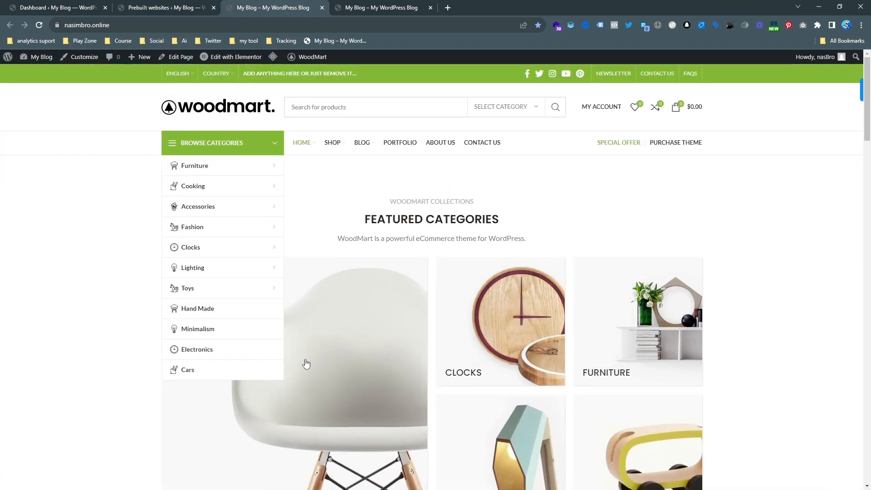
mouse_move(228, 164)
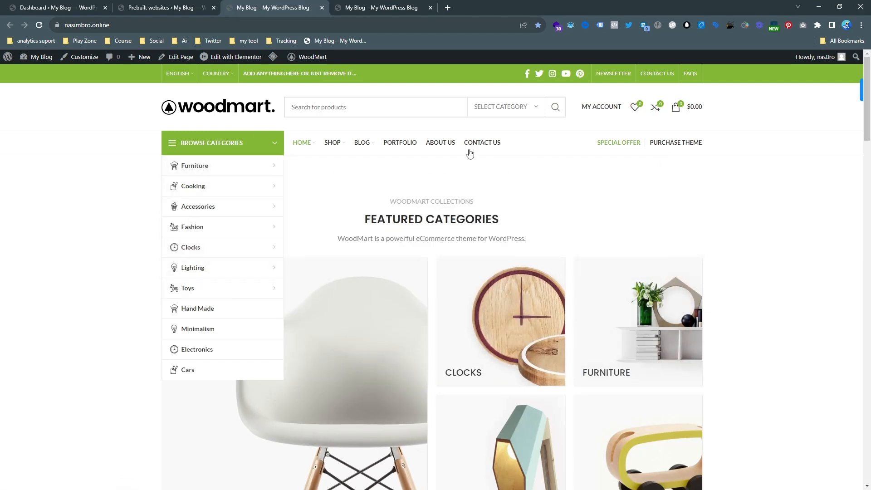
scroll(441, 156, down, 7)
scroll(335, 302, down, 6)
scroll(284, 301, down, 1)
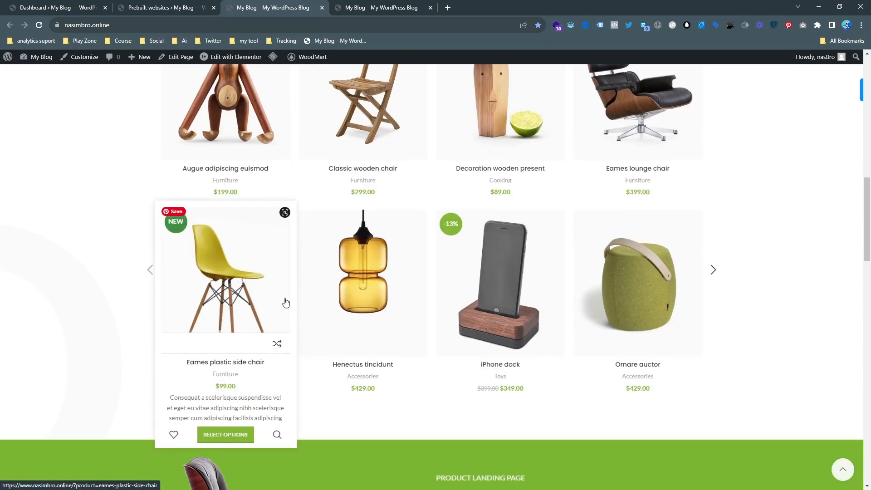
Examine the Eames plastic side chair product page, including its image gallery and footer, and return to the store's home page
click(243, 284)
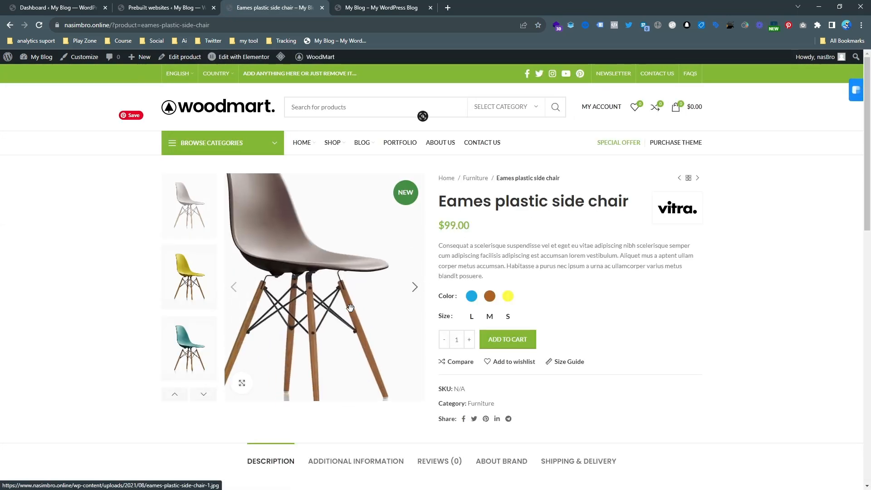
click(414, 286)
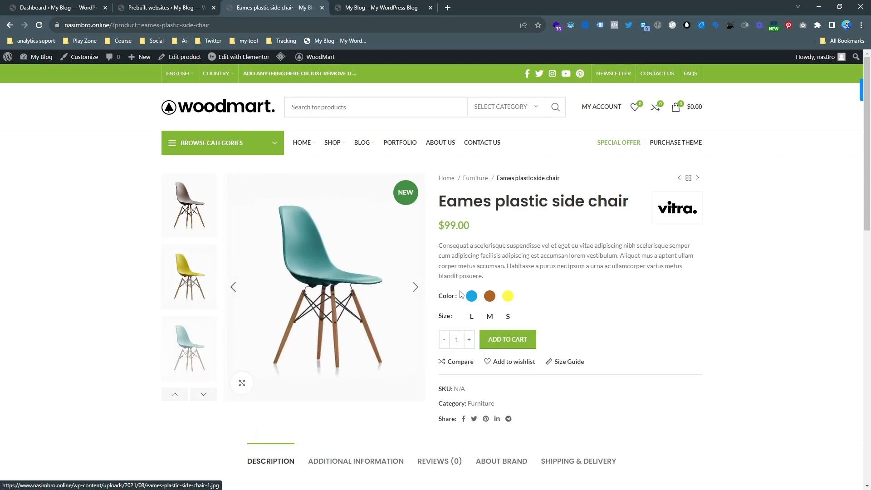
scroll(465, 289, down, 15)
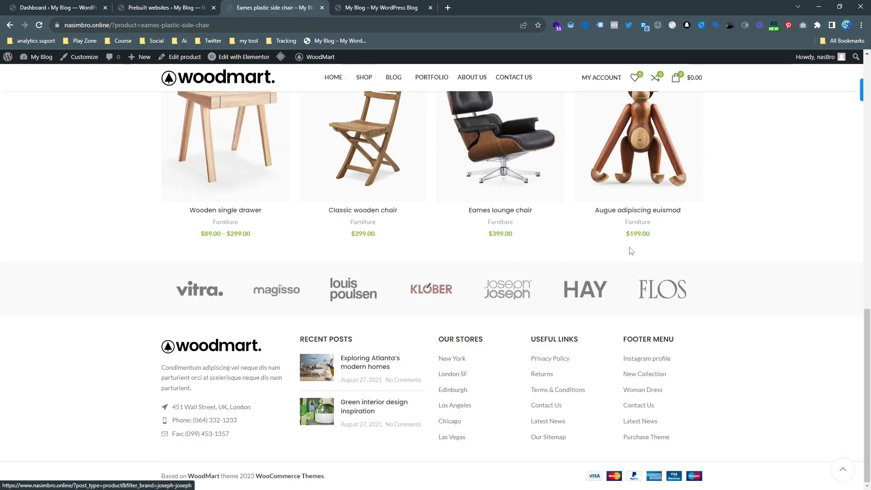
scroll(640, 249, up, 15)
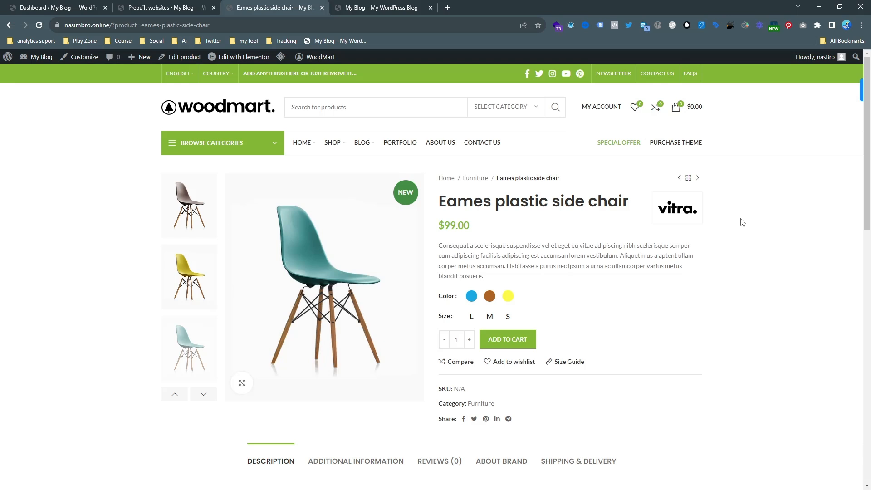
click(218, 109)
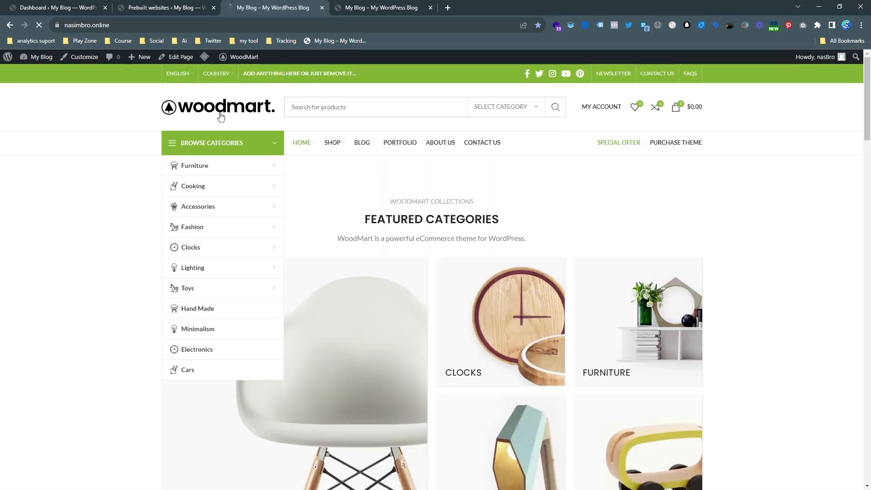